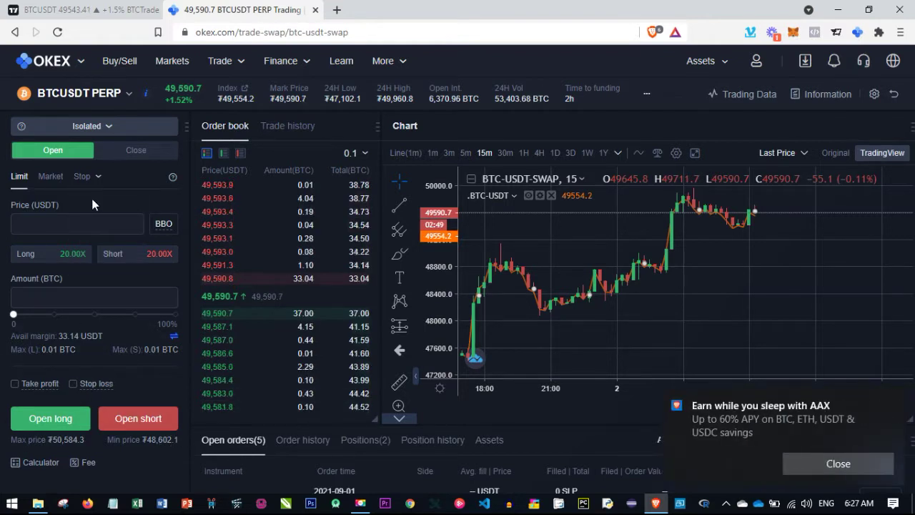
Dismiss the AAX ad notification, compare the Original chart with the TradingView chart, and expand the TradingView chart to fill the page
{"action": "left_click", "coordinate": [838, 463]}
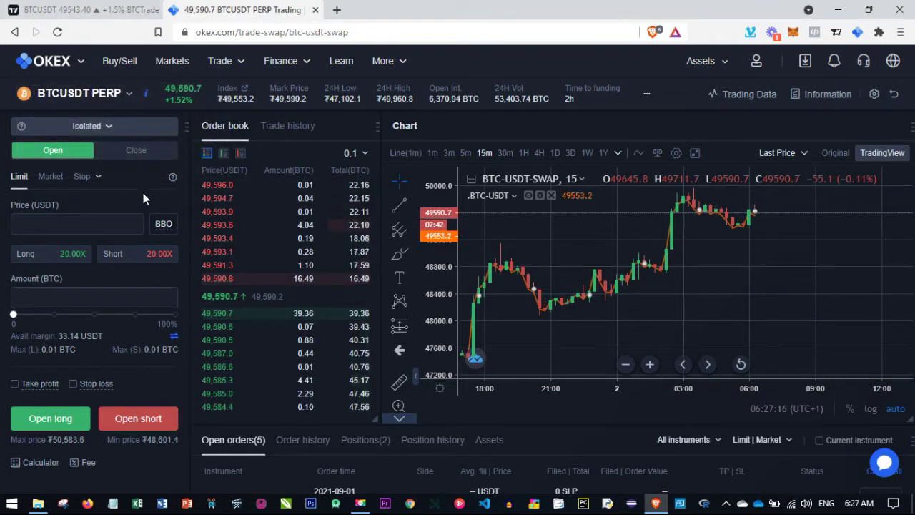
{"action": "mouse_move", "coordinate": [227, 63]}
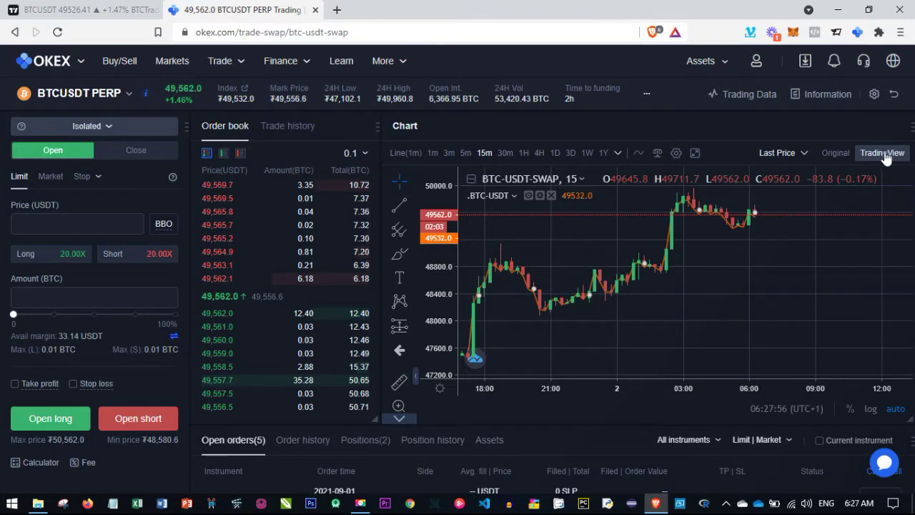
{"action": "left_click", "coordinate": [836, 154]}
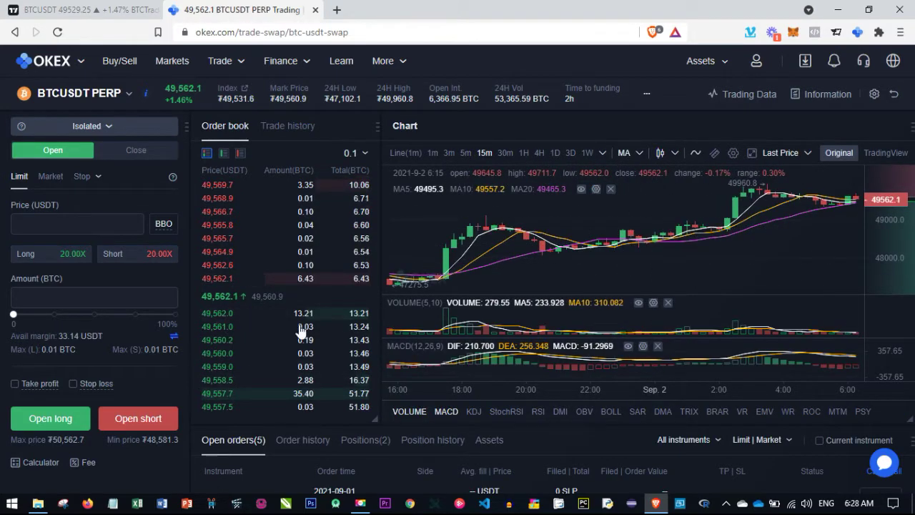
{"action": "left_click", "coordinate": [884, 153]}
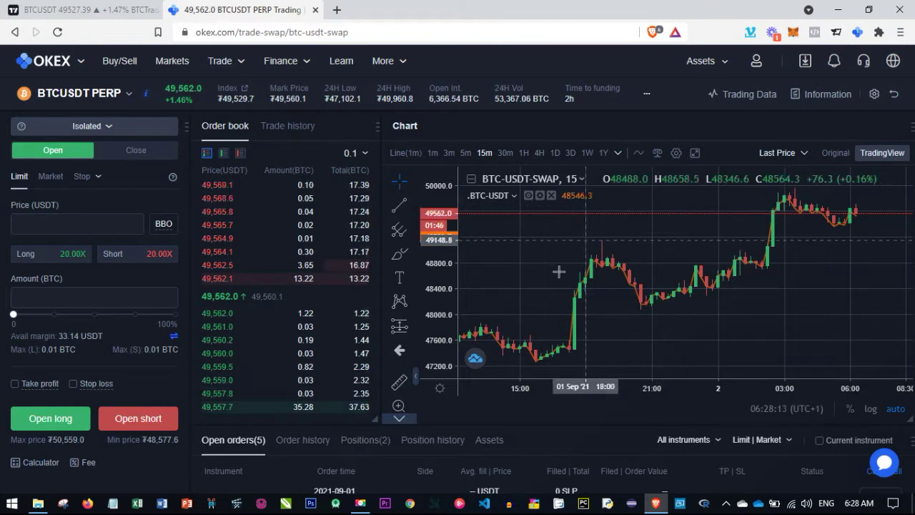
{"action": "left_click", "coordinate": [695, 155]}
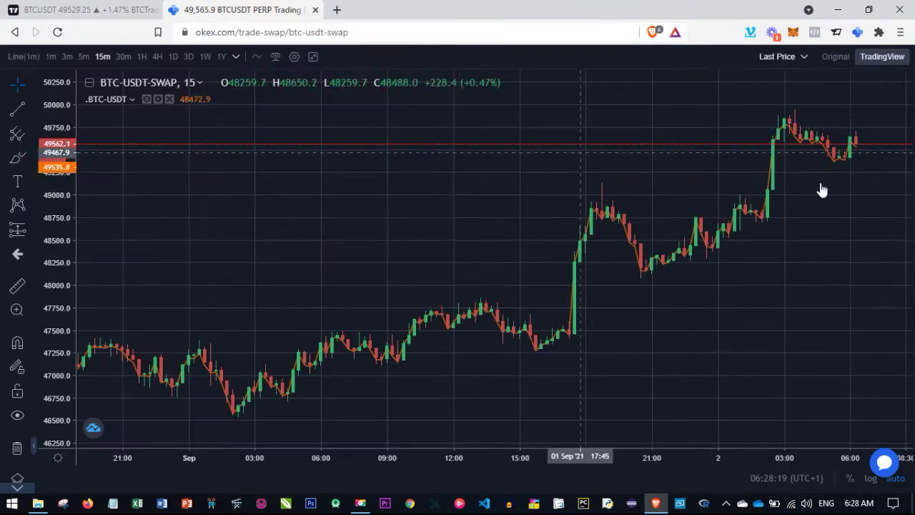
Search the indicators for "ema" and add Moving Average Exponential to the BTC-USDT-SWAP 15-minute chart
{"action": "left_click_drag", "start_coordinate": [533, 250], "coordinate": [506, 261]}
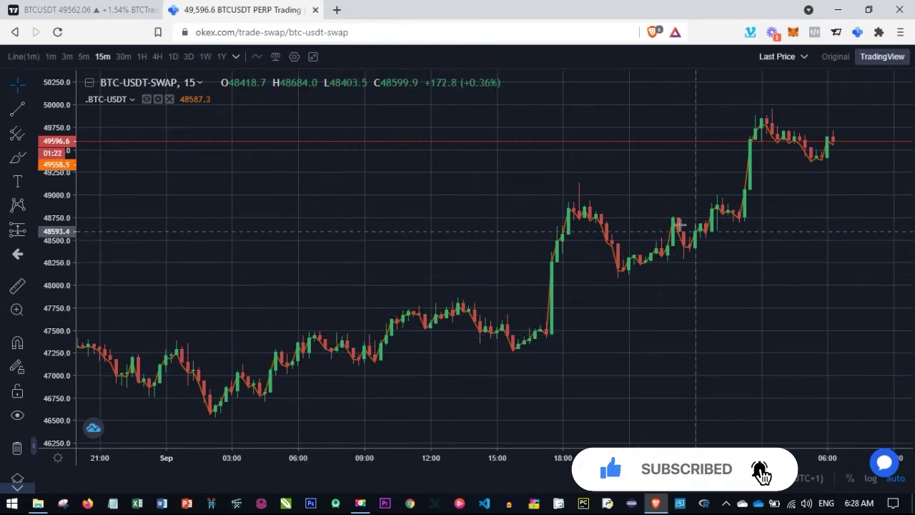
{"action": "scroll", "coordinate": [351, 280], "scroll_direction": "left", "scroll_amount": 3}
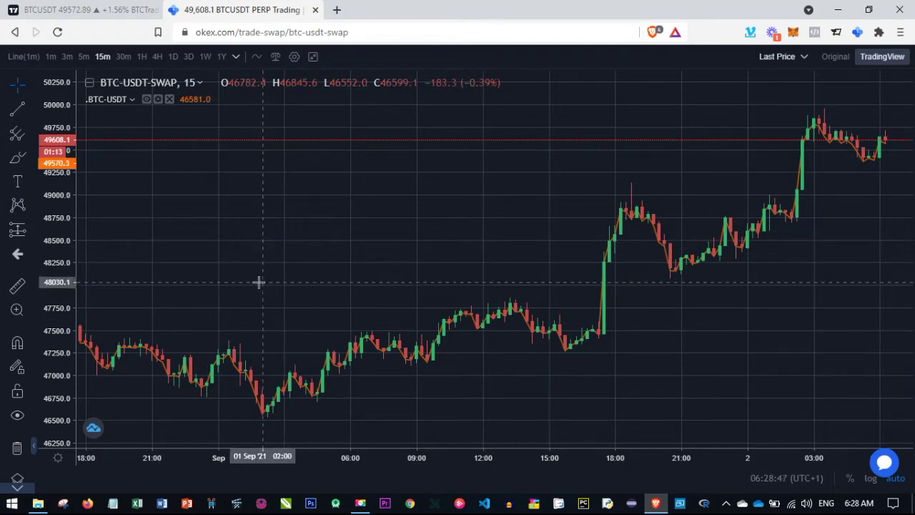
{"action": "left_click", "coordinate": [257, 59]}
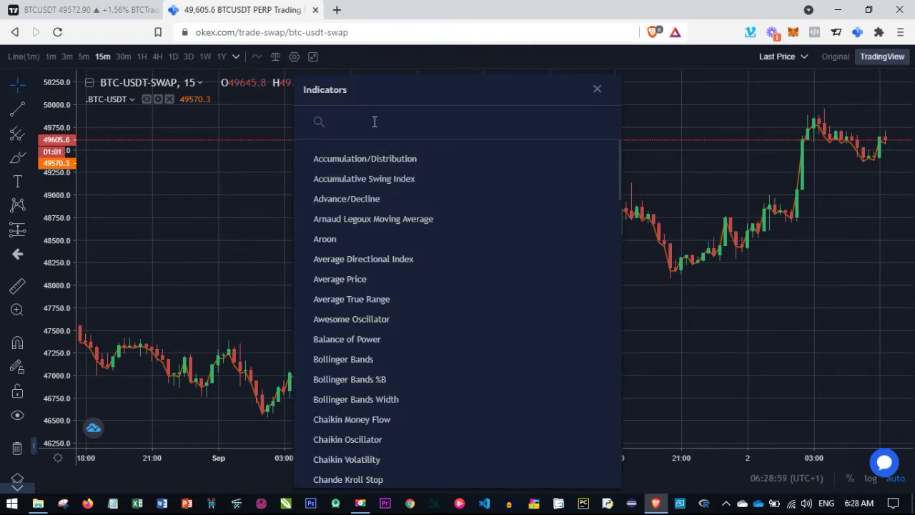
{"action": "type", "text": "ema"}
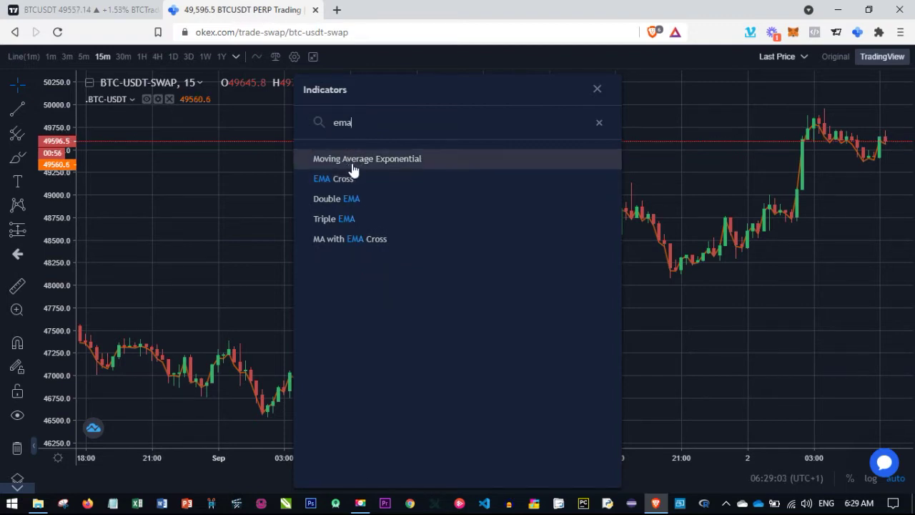
{"action": "left_click", "coordinate": [380, 163]}
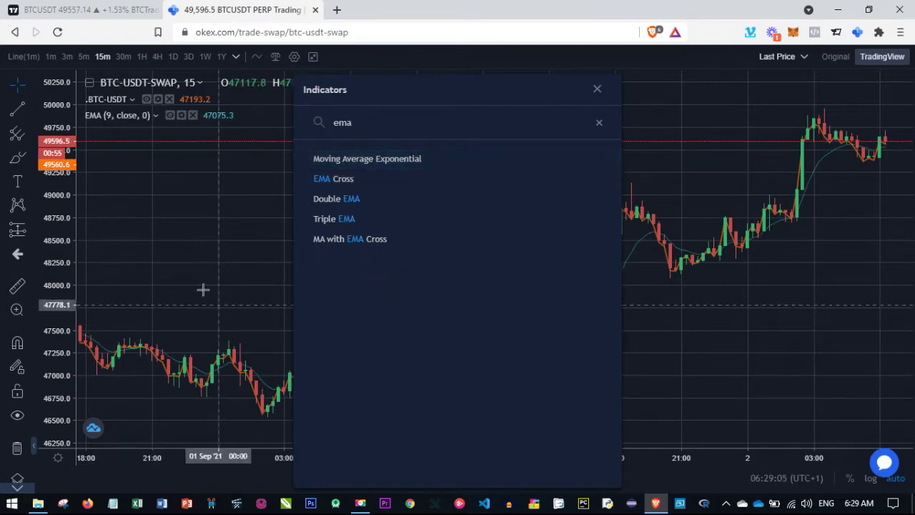
{"action": "key", "text": "Escape"}
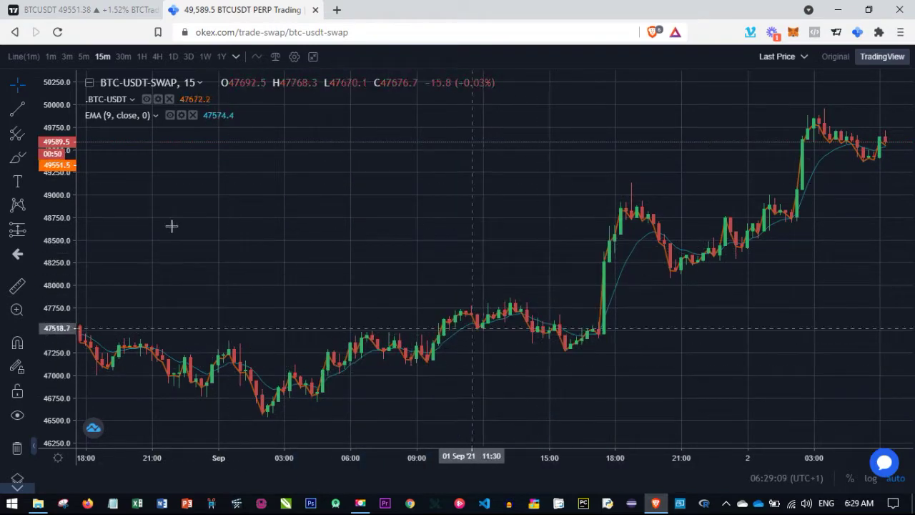
Set the EMA length to 200 and its plot line to the second-thickest option
{"action": "left_click", "coordinate": [182, 116]}
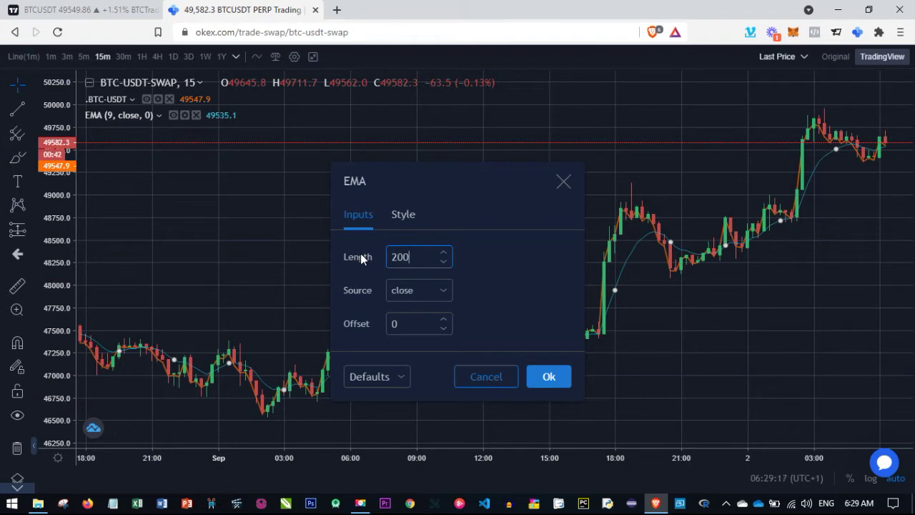
{"action": "left_click", "coordinate": [405, 216]}
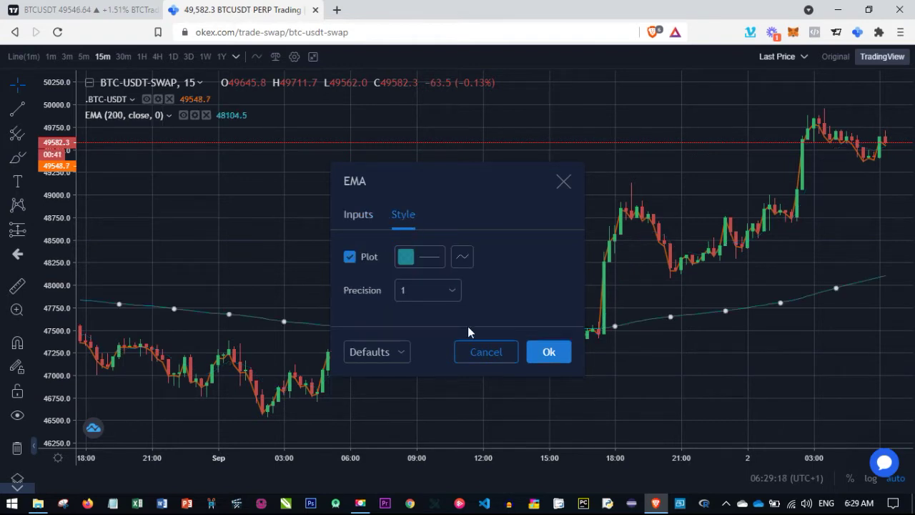
{"action": "left_click", "coordinate": [433, 259]}
{"action": "left_click", "coordinate": [497, 477]}
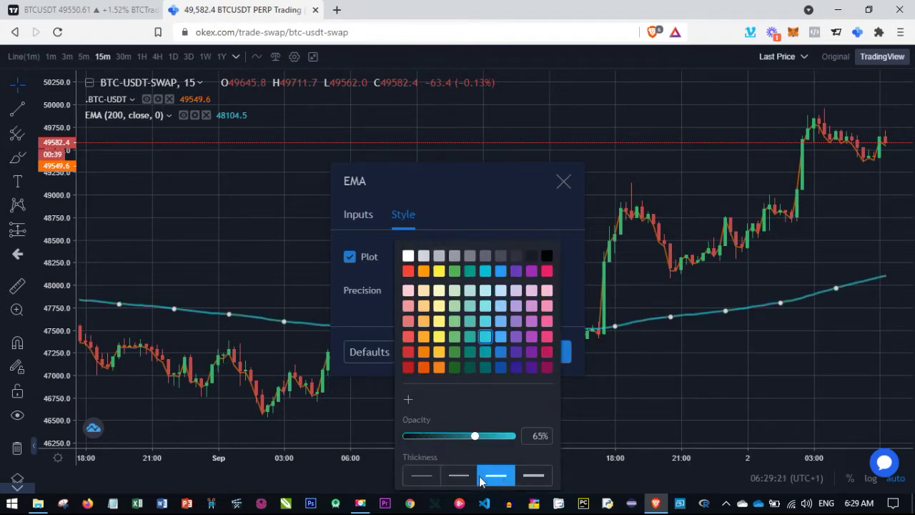
{"action": "left_click", "coordinate": [494, 204]}
{"action": "left_click", "coordinate": [550, 352]}
Examine where the 15-minute price runs below and above the 200 EMA from 31 August to 2 September
{"action": "left_click_drag", "start_coordinate": [327, 392], "coordinate": [556, 393]}
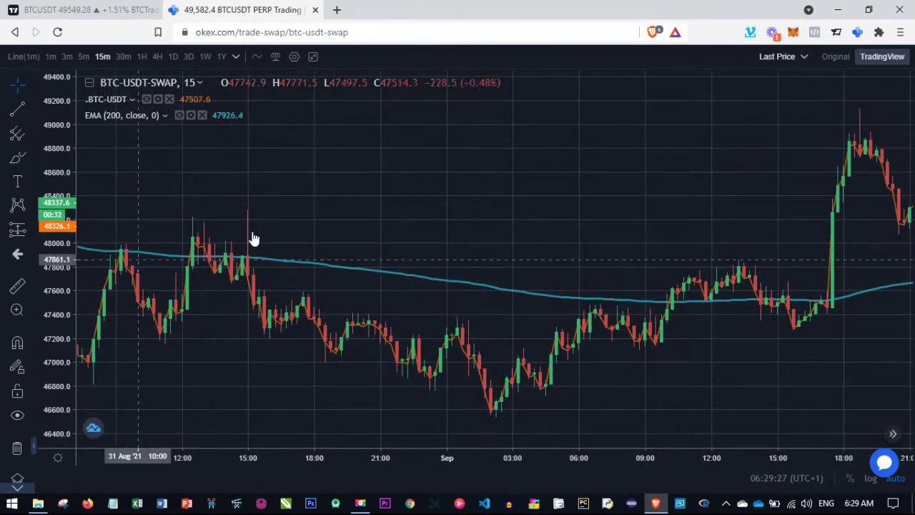
{"action": "left_click_drag", "start_coordinate": [249, 295], "coordinate": [307, 272]}
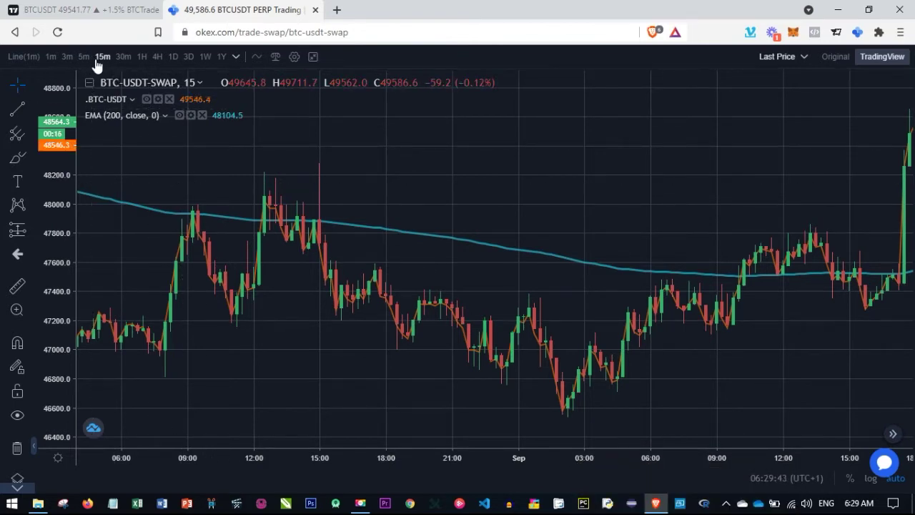
{"action": "left_click_drag", "start_coordinate": [311, 253], "coordinate": [171, 266]}
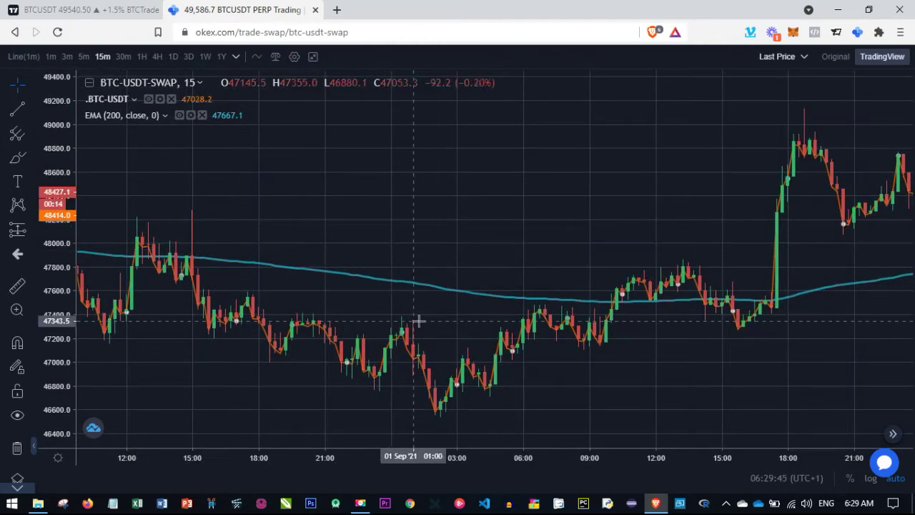
{"action": "left_click_drag", "start_coordinate": [419, 322], "coordinate": [296, 321]}
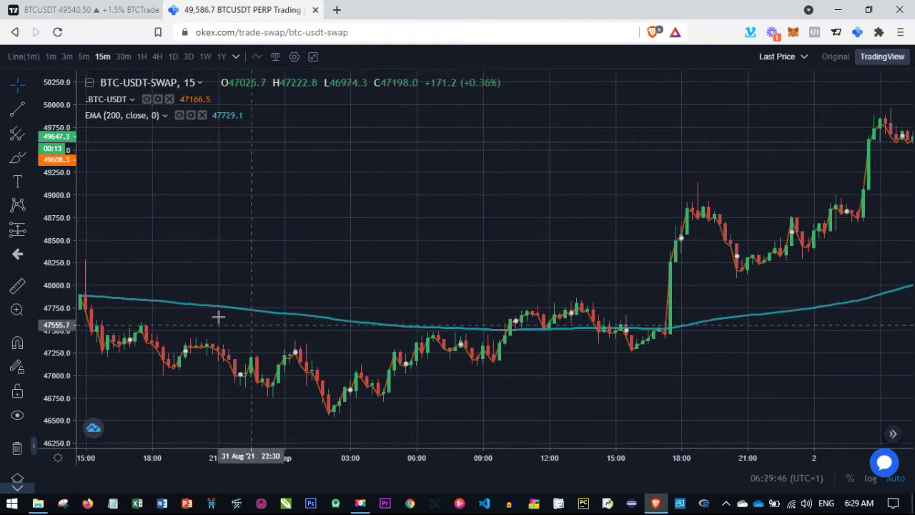
{"action": "left_click_drag", "start_coordinate": [418, 373], "coordinate": [276, 314]}
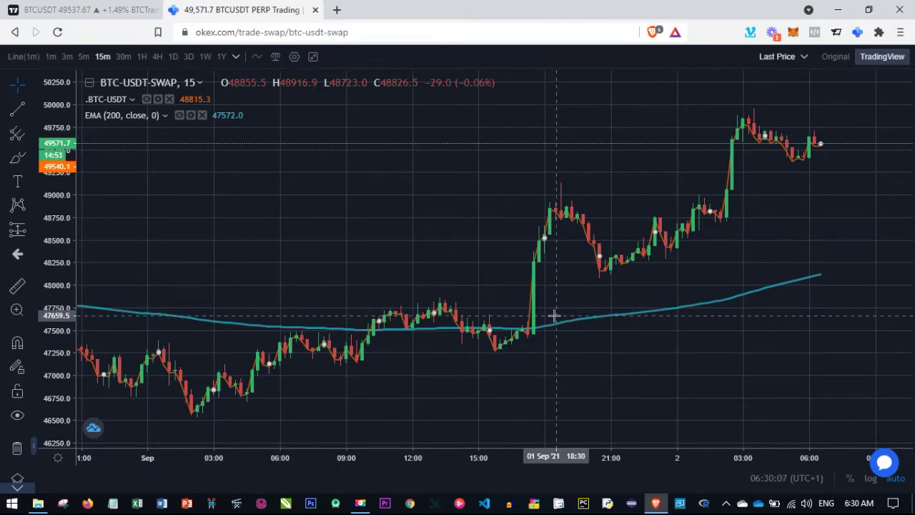
Draw a falling trend line from about 48,257 to 46,559 and a rising one from about 47,407 to 49,608 along the price
{"action": "left_click_drag", "start_coordinate": [286, 316], "coordinate": [778, 243]}
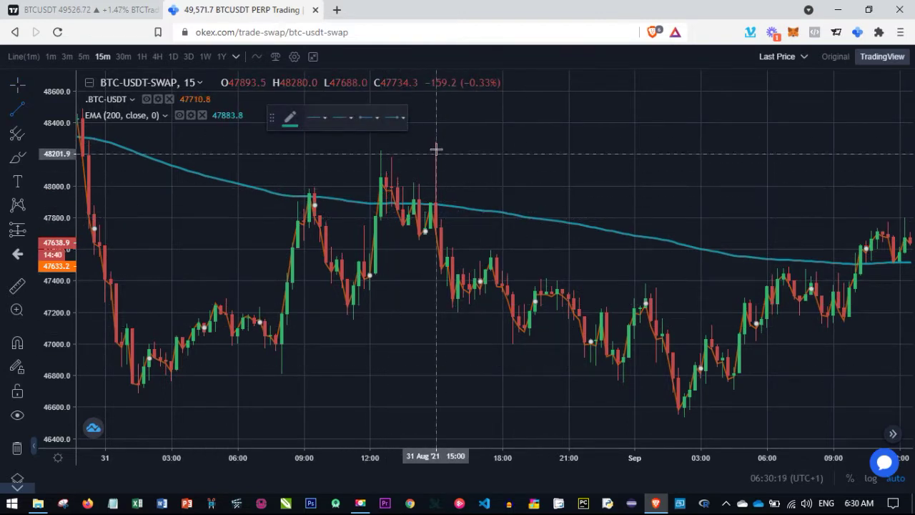
{"action": "mouse_move", "coordinate": [478, 218]}
{"action": "left_mouse_down"}
{"action": "mouse_move", "coordinate": [719, 399]}
{"action": "mouse_move", "coordinate": [665, 409]}
{"action": "mouse_move", "coordinate": [684, 414]}
{"action": "left_mouse_up"}
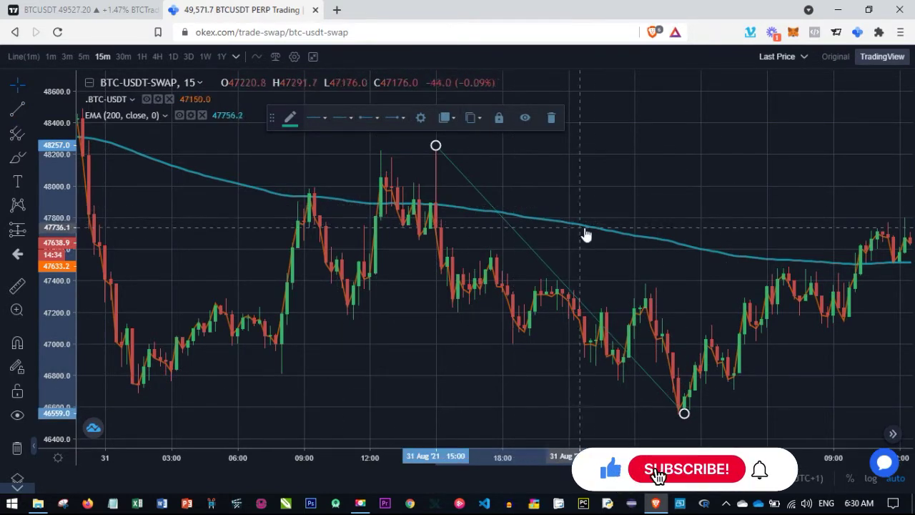
{"action": "left_click_drag", "start_coordinate": [565, 301], "coordinate": [233, 327]}
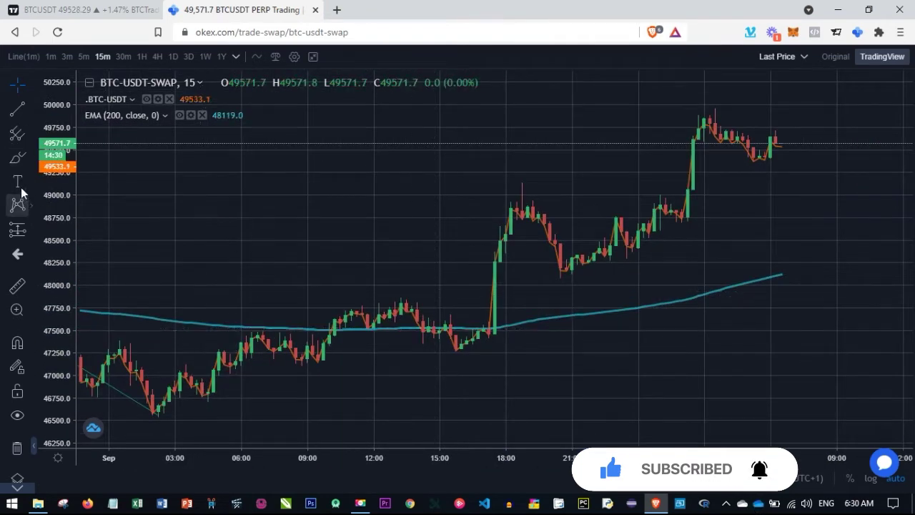
{"action": "left_click", "coordinate": [18, 108]}
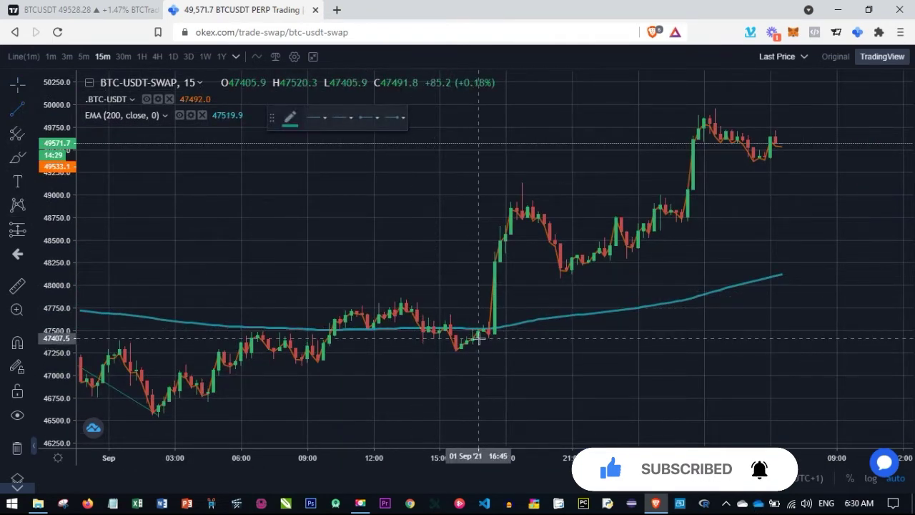
{"action": "left_click", "coordinate": [478, 337]}
{"action": "left_click", "coordinate": [787, 140]}
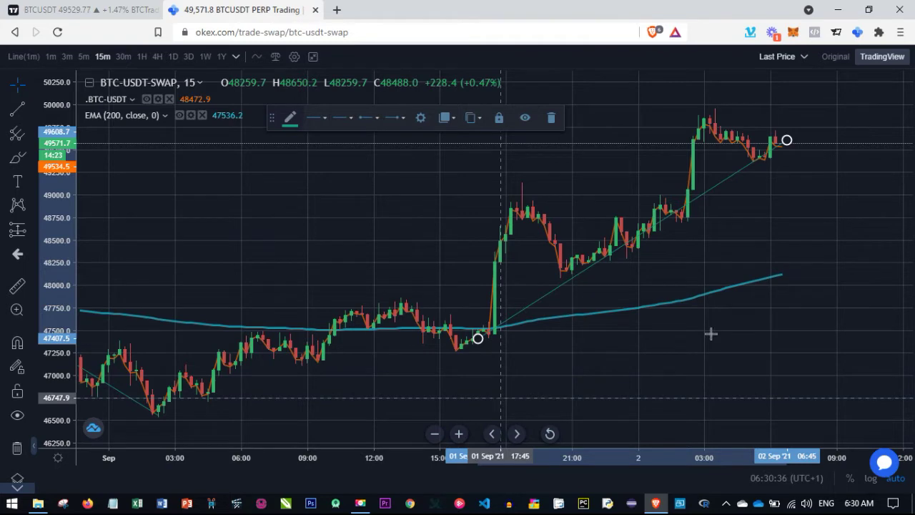
Delete both the rising and the falling trend line from the chart
{"action": "left_click", "coordinate": [551, 117]}
{"action": "left_click_drag", "start_coordinate": [686, 289], "coordinate": [751, 289]}
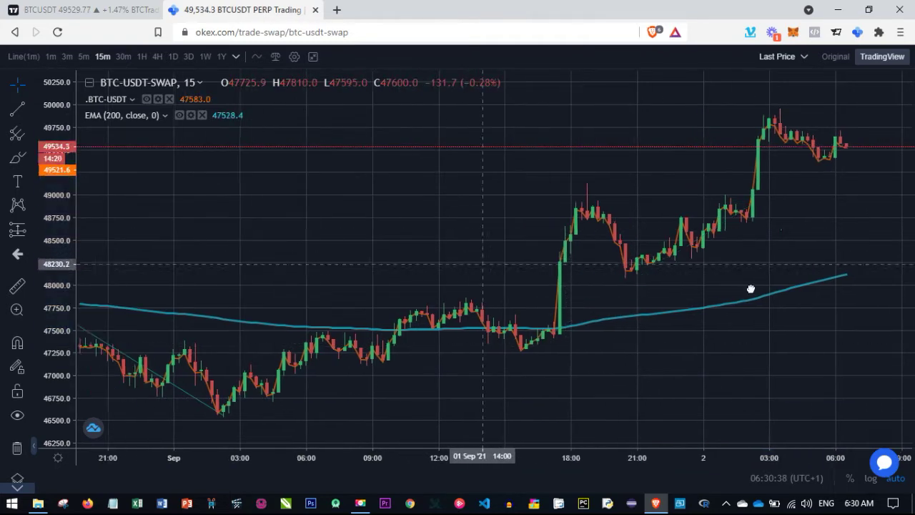
{"action": "left_click_drag", "start_coordinate": [63, 322], "coordinate": [408, 323]}
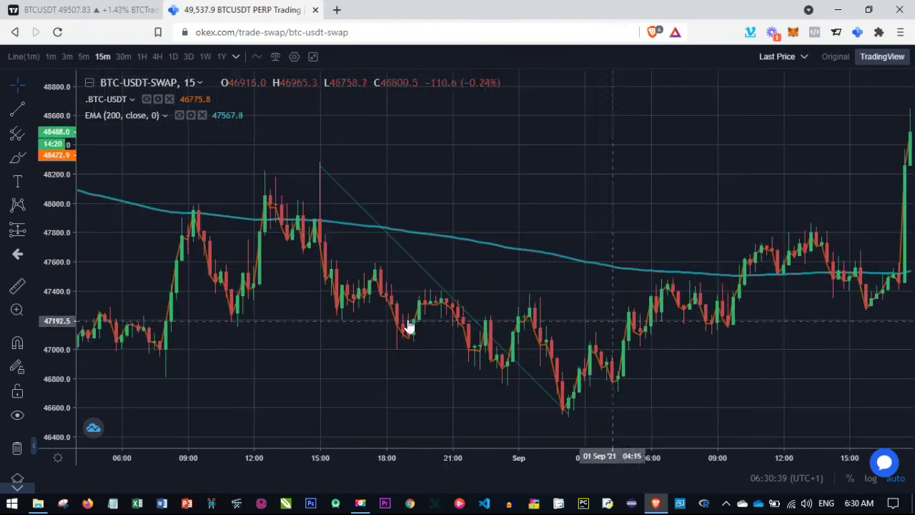
{"action": "left_click", "coordinate": [401, 251]}
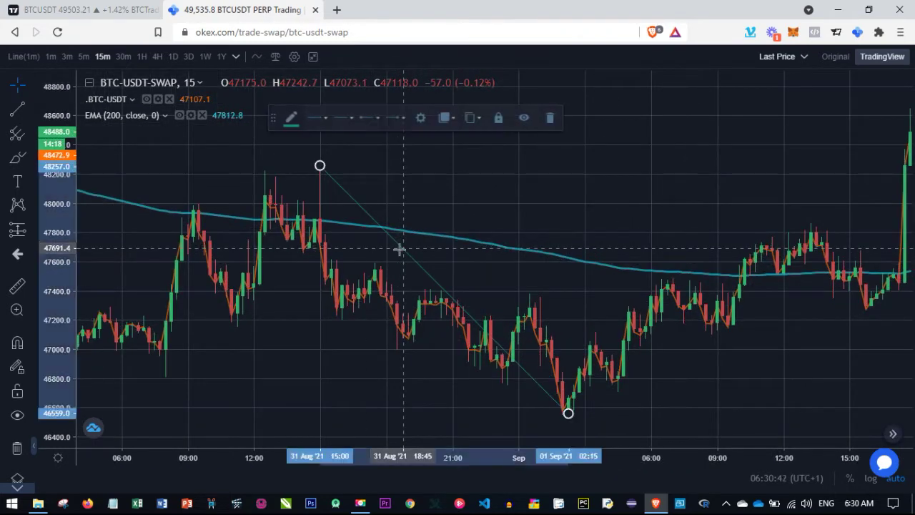
{"action": "left_click", "coordinate": [549, 119]}
Search the indicators for "su" and add SuperTrend to the chart
{"action": "mouse_move", "coordinate": [308, 290]}
{"action": "left_mouse_down"}
{"action": "mouse_move", "coordinate": [247, 302]}
{"action": "mouse_move", "coordinate": [333, 322]}
{"action": "mouse_move", "coordinate": [190, 322]}
{"action": "left_mouse_up"}
{"action": "left_click_drag", "start_coordinate": [602, 367], "coordinate": [415, 364]}
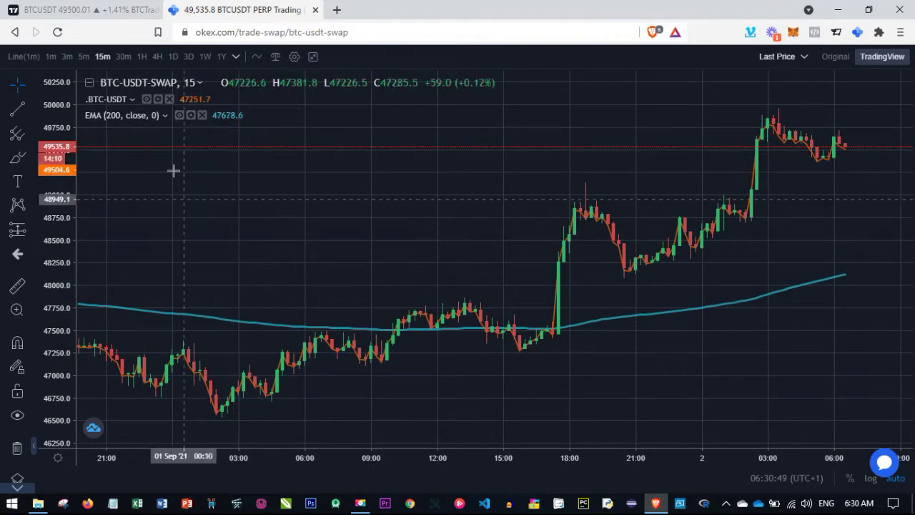
{"action": "left_click", "coordinate": [258, 58]}
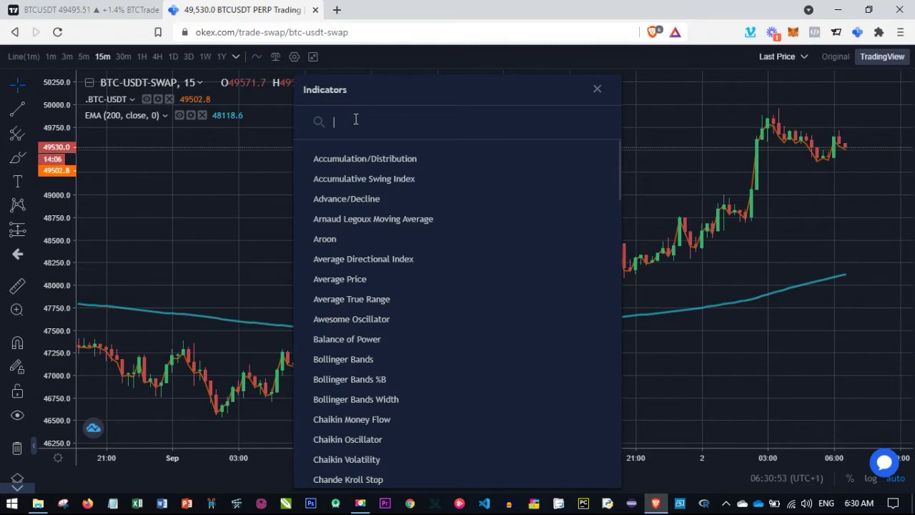
{"action": "type", "text": "su"}
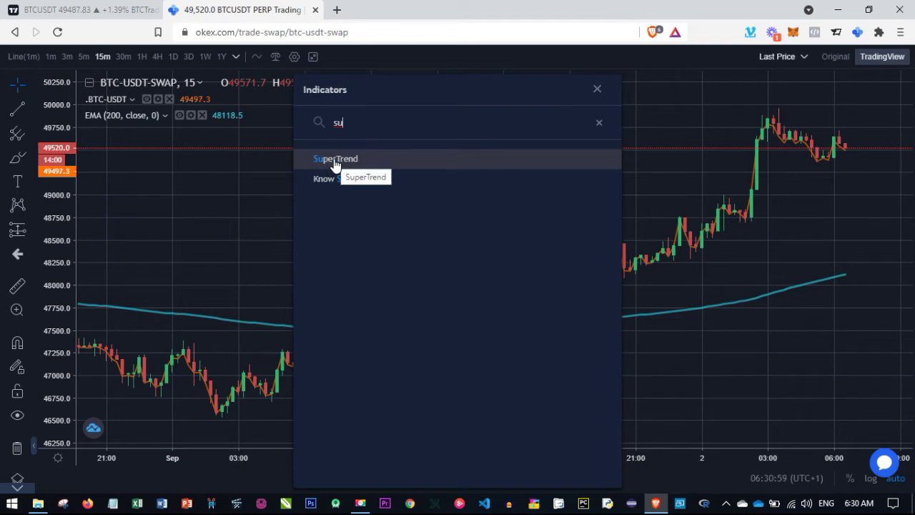
{"action": "left_click", "coordinate": [335, 159]}
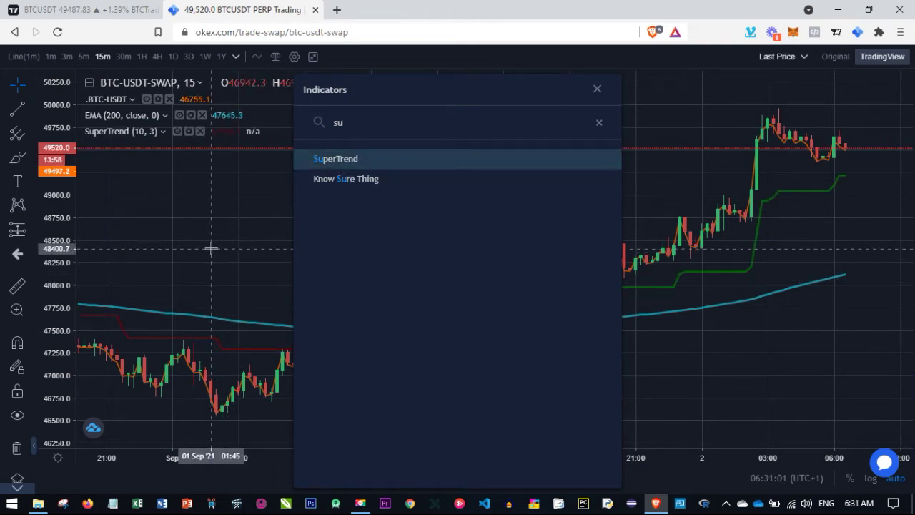
{"action": "left_click", "coordinate": [222, 277]}
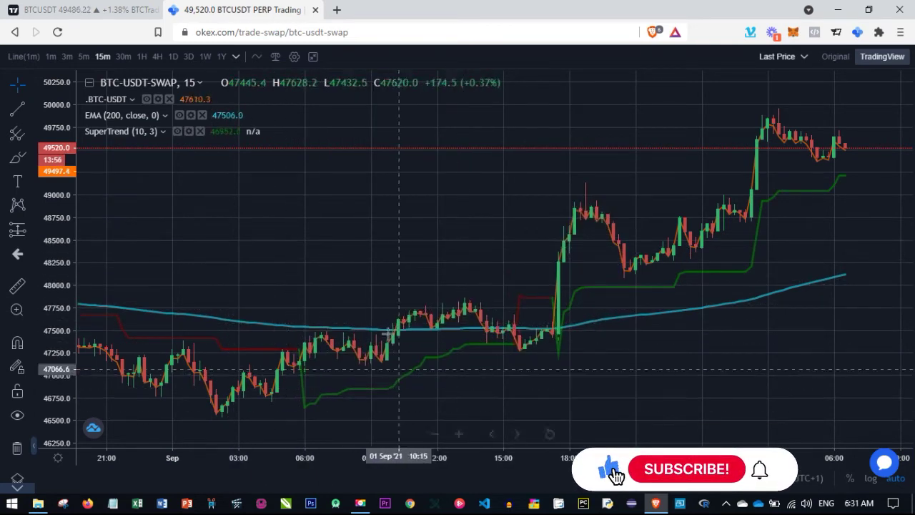
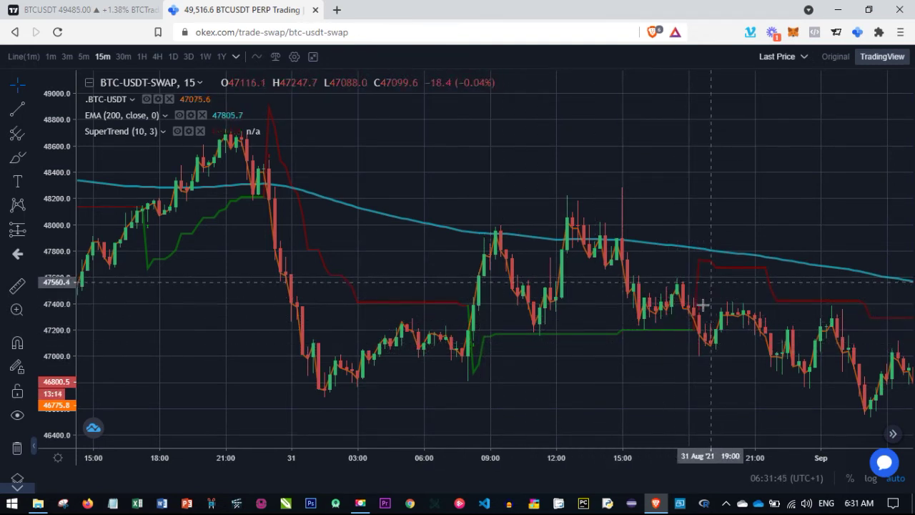
Examine the 15-minute SuperTrend colour changes against price and the 200 EMA from 31 August to 2 September
{"action": "left_click_drag", "start_coordinate": [681, 348], "coordinate": [424, 322]}
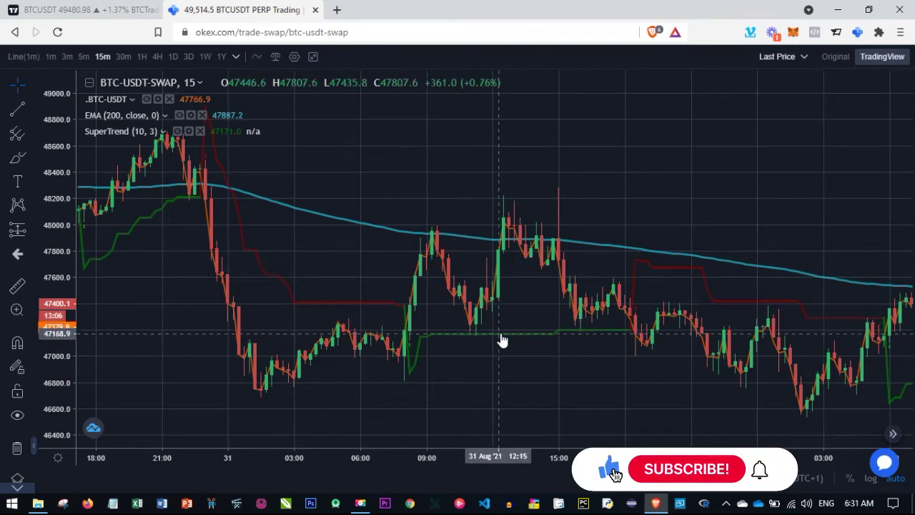
{"action": "left_click_drag", "start_coordinate": [577, 344], "coordinate": [229, 329]}
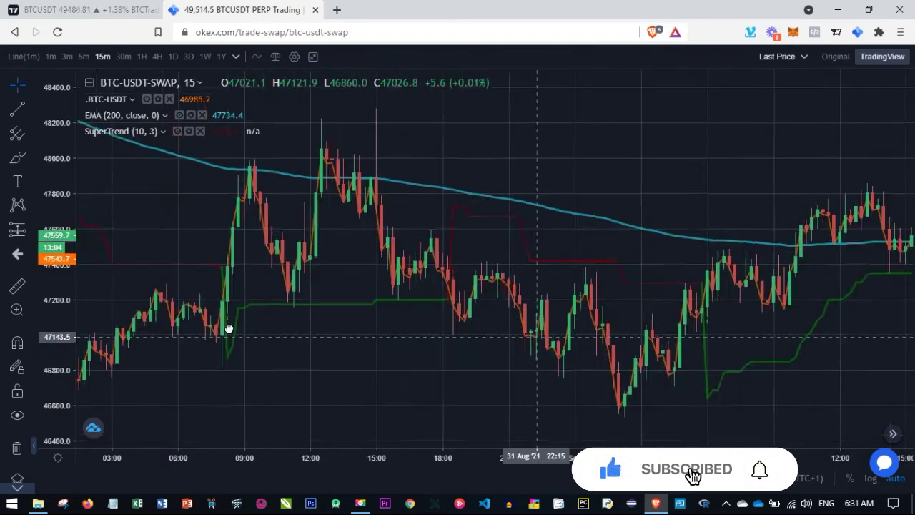
{"action": "left_click_drag", "start_coordinate": [699, 333], "coordinate": [759, 363]}
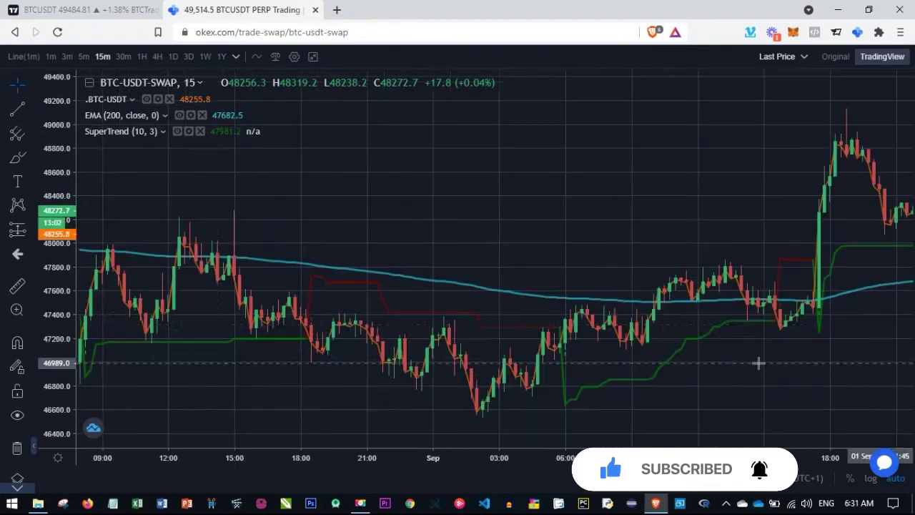
{"action": "left_click_drag", "start_coordinate": [157, 327], "coordinate": [221, 331]}
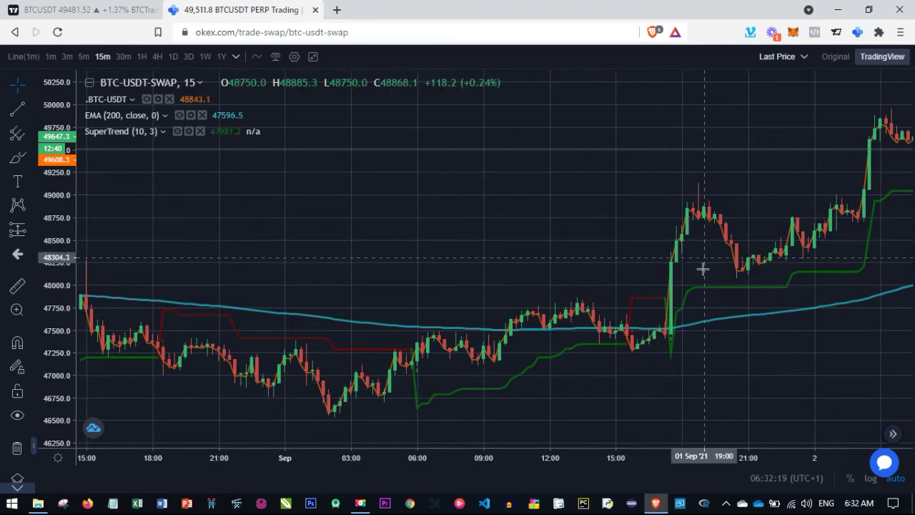
{"action": "left_click_drag", "start_coordinate": [425, 364], "coordinate": [662, 315]}
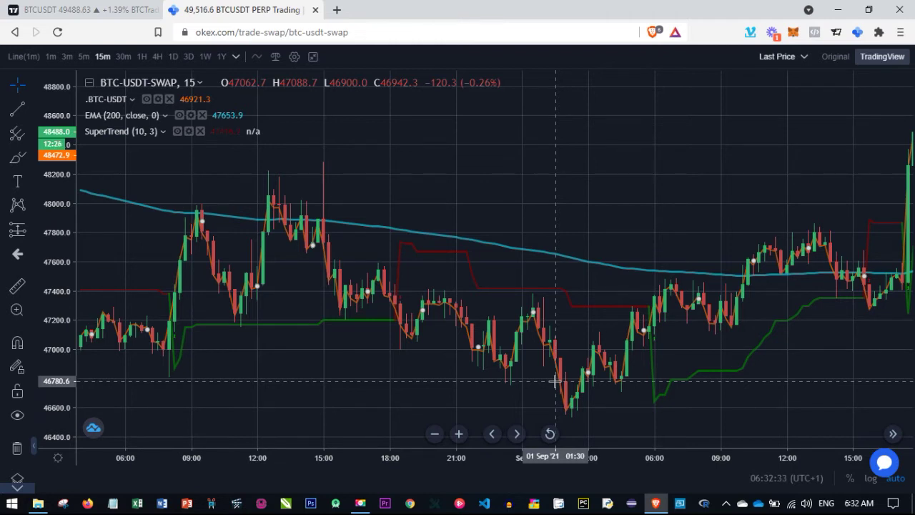
{"action": "left_click_drag", "start_coordinate": [654, 355], "coordinate": [311, 375]}
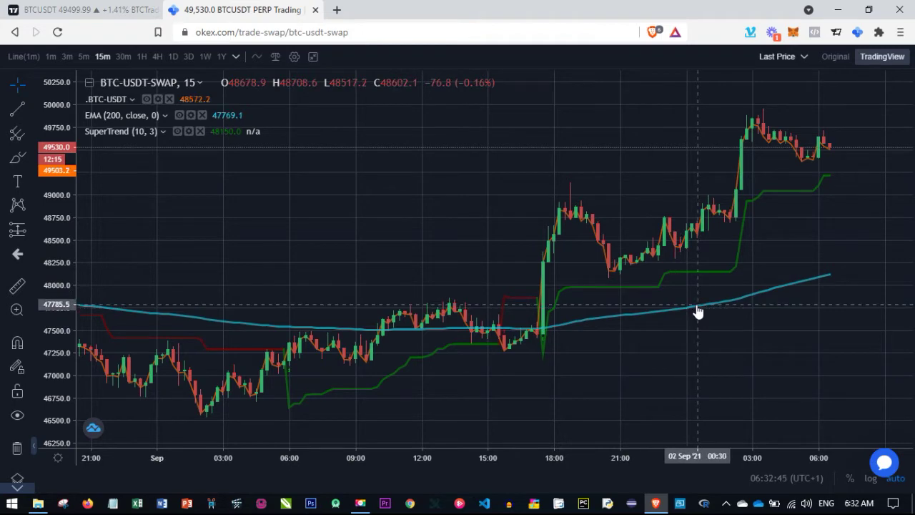
{"action": "left_click_drag", "start_coordinate": [509, 347], "coordinate": [427, 354]}
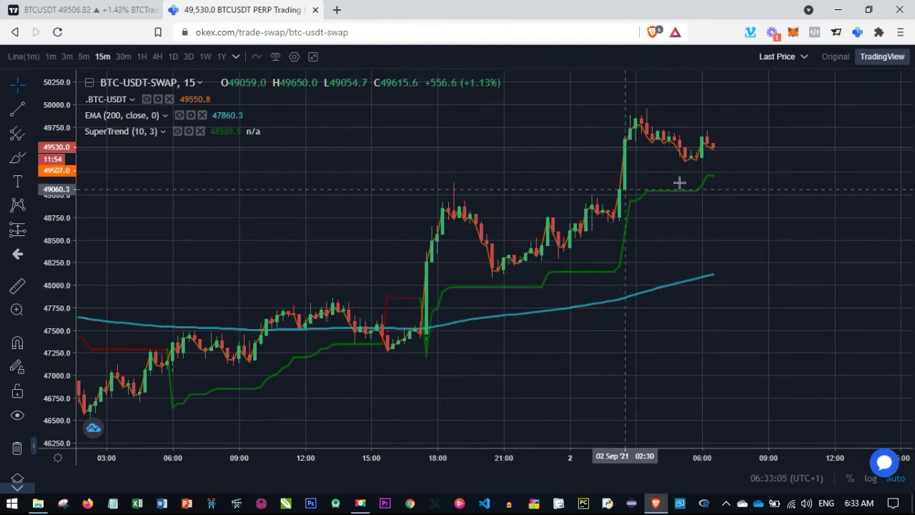
Place a long position at the 1 September breakout with entry at about 47,704, stop at 47,259 and target at 48,389
{"action": "left_click", "coordinate": [30, 230]}
{"action": "left_click", "coordinate": [84, 231]}
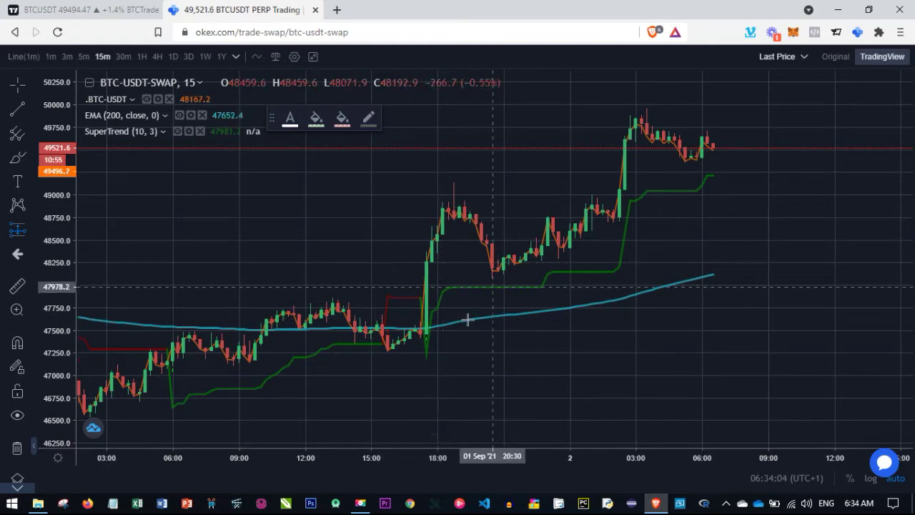
{"action": "left_click", "coordinate": [442, 287]}
{"action": "mouse_move", "coordinate": [483, 272]}
{"action": "left_mouse_down"}
{"action": "mouse_move", "coordinate": [419, 297]}
{"action": "mouse_move", "coordinate": [446, 289]}
{"action": "mouse_move", "coordinate": [427, 293]}
{"action": "mouse_move", "coordinate": [438, 293]}
{"action": "left_mouse_up"}
{"action": "left_click_drag", "start_coordinate": [400, 317], "coordinate": [399, 318]}
{"action": "left_click_drag", "start_coordinate": [398, 381], "coordinate": [390, 358]}
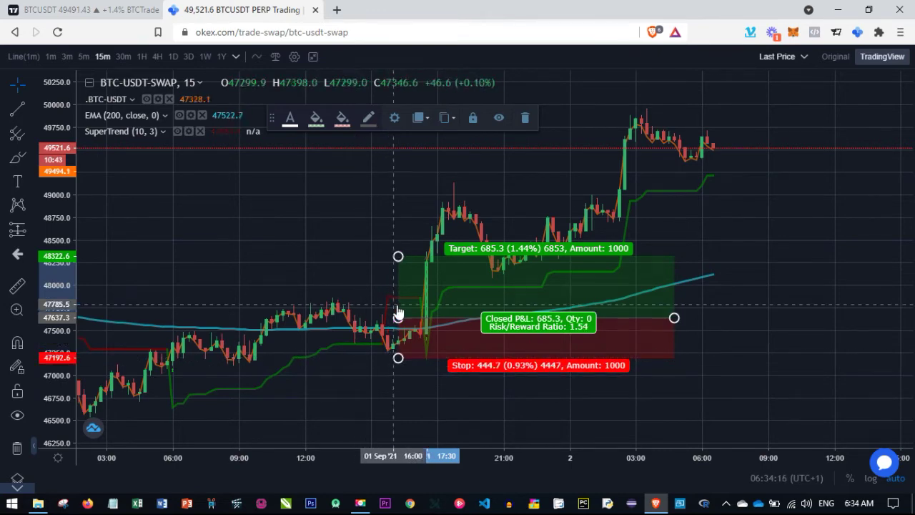
{"action": "left_click_drag", "start_coordinate": [398, 318], "coordinate": [387, 312]}
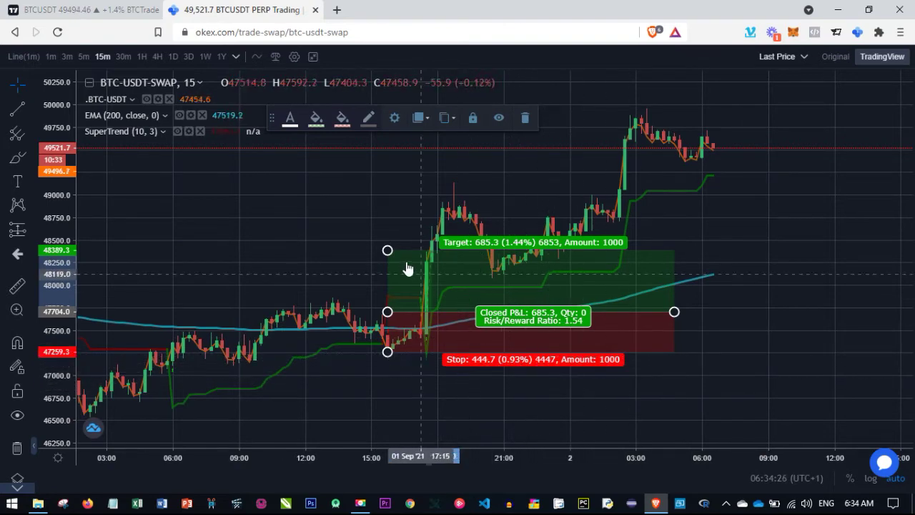
Raise the long position's profit target to about 49,164, and delete the position drawing from the chart
{"action": "left_click_drag", "start_coordinate": [388, 252], "coordinate": [387, 181]}
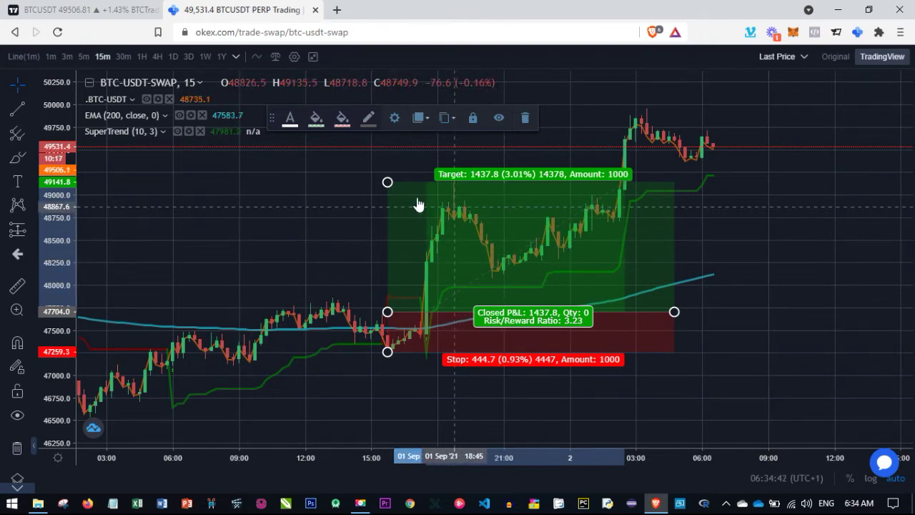
{"action": "mouse_move", "coordinate": [388, 185]}
{"action": "left_mouse_down"}
{"action": "mouse_move", "coordinate": [393, 45]}
{"action": "mouse_move", "coordinate": [394, 194]}
{"action": "mouse_move", "coordinate": [400, 180]}
{"action": "left_mouse_up"}
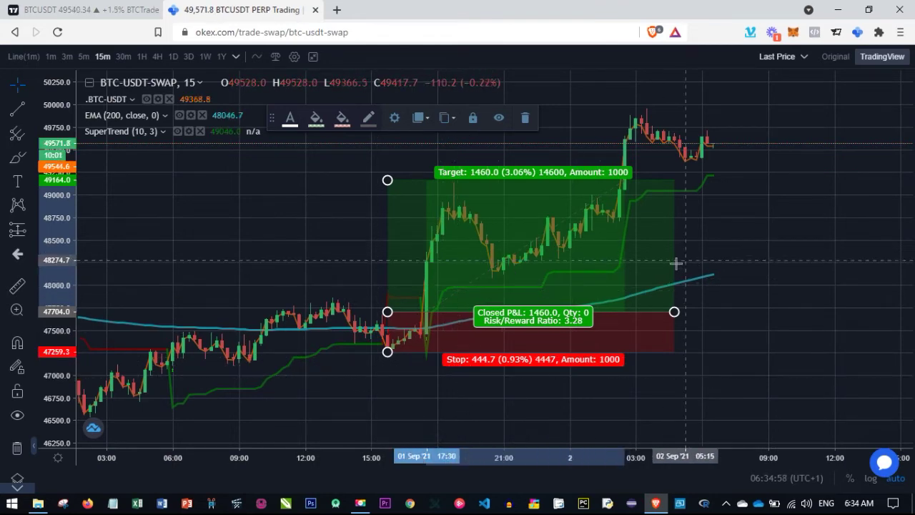
{"action": "left_click", "coordinate": [525, 120]}
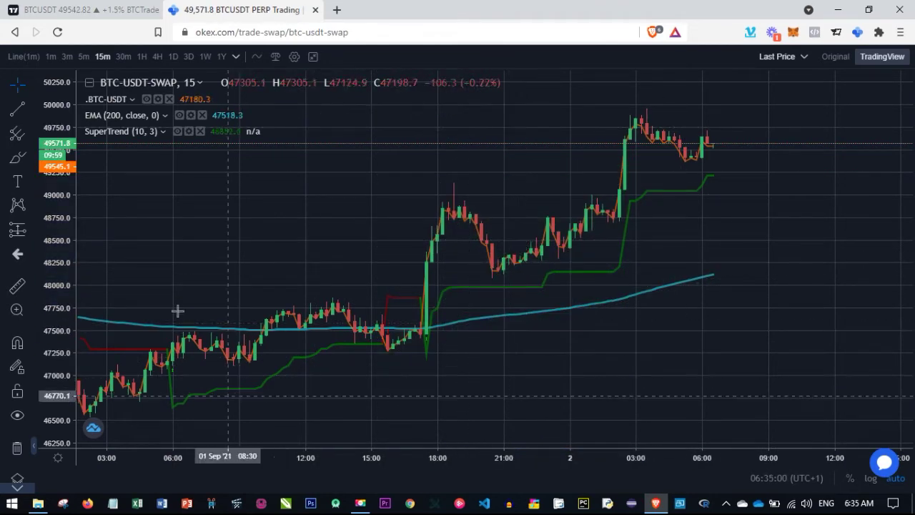
Examine the SuperTrend reversals and where price crosses the 200 EMA from 29 August to 2 September
{"action": "left_click_drag", "start_coordinate": [493, 255], "coordinate": [583, 260]}
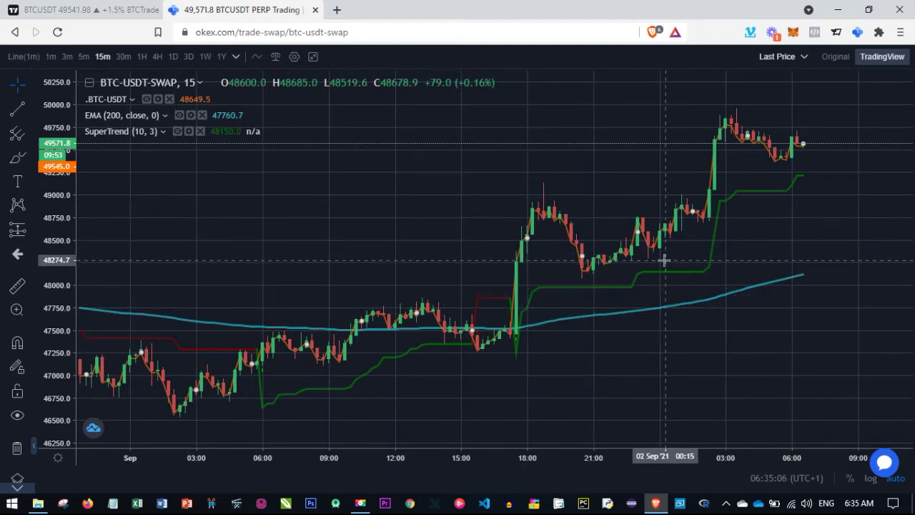
{"action": "scroll", "coordinate": [594, 336], "scroll_direction": "left", "scroll_amount": 2}
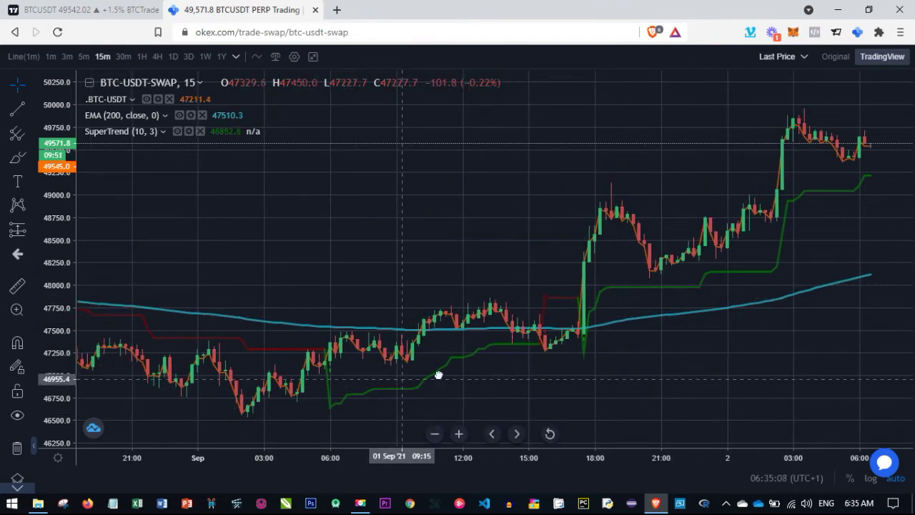
{"action": "left_click_drag", "start_coordinate": [411, 380], "coordinate": [699, 245]}
{"action": "scroll", "coordinate": [573, 265], "scroll_direction": "left", "scroll_amount": 2}
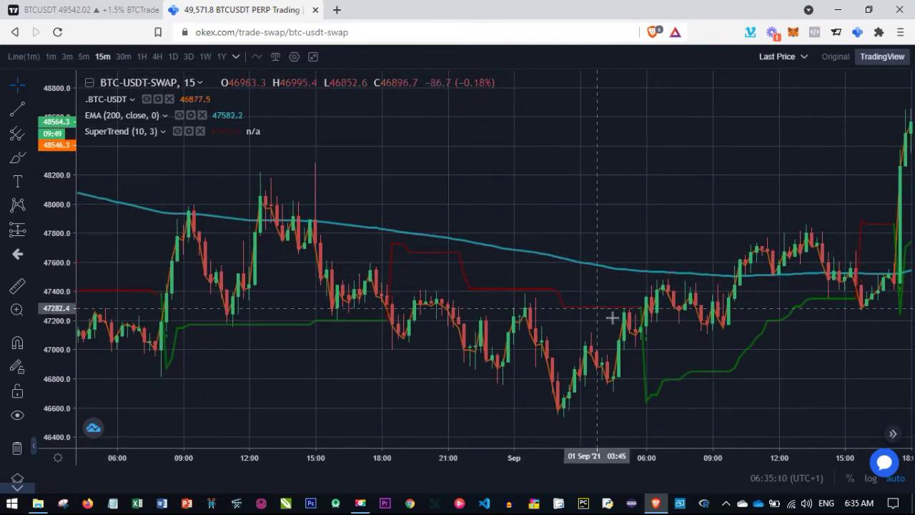
{"action": "left_click_drag", "start_coordinate": [578, 372], "coordinate": [844, 361]}
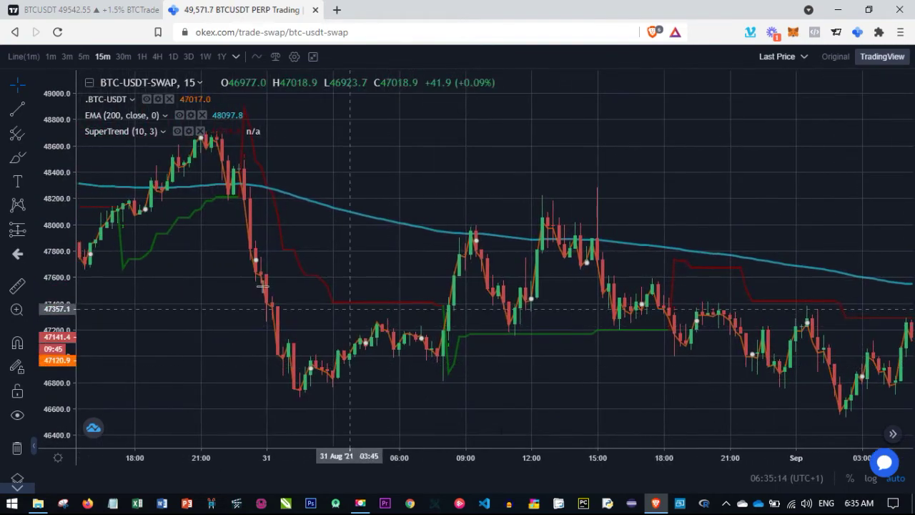
{"action": "left_click_drag", "start_coordinate": [280, 292], "coordinate": [725, 337]}
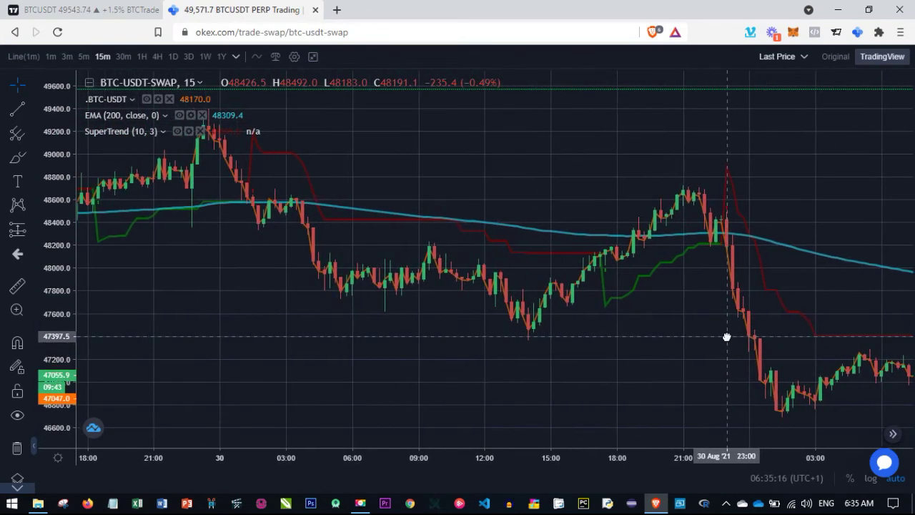
{"action": "left_click_drag", "start_coordinate": [334, 294], "coordinate": [360, 315]}
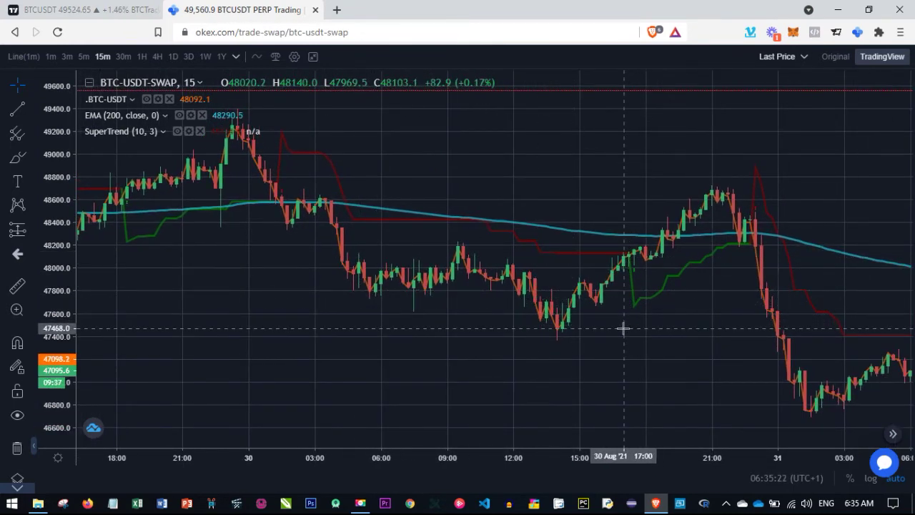
{"action": "left_click_drag", "start_coordinate": [637, 279], "coordinate": [90, 290]}
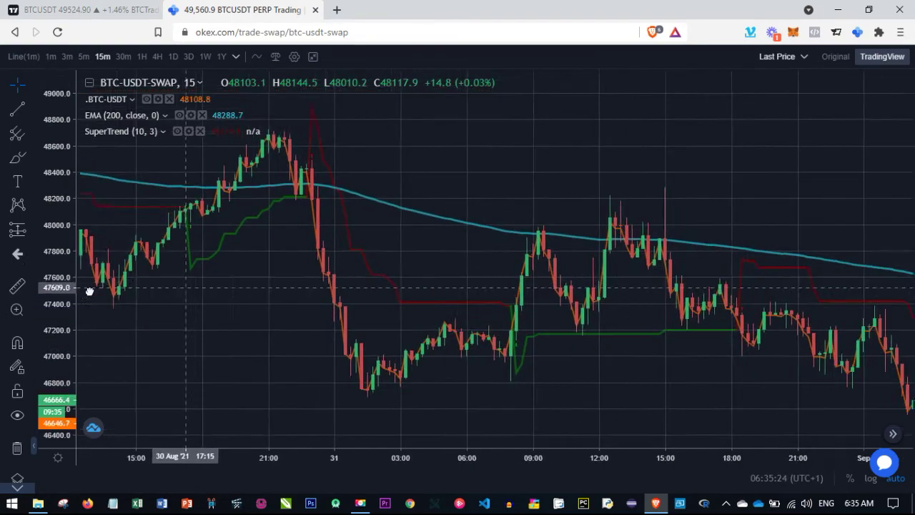
{"action": "left_click_drag", "start_coordinate": [701, 296], "coordinate": [477, 314]}
{"action": "left_click_drag", "start_coordinate": [794, 322], "coordinate": [650, 306]}
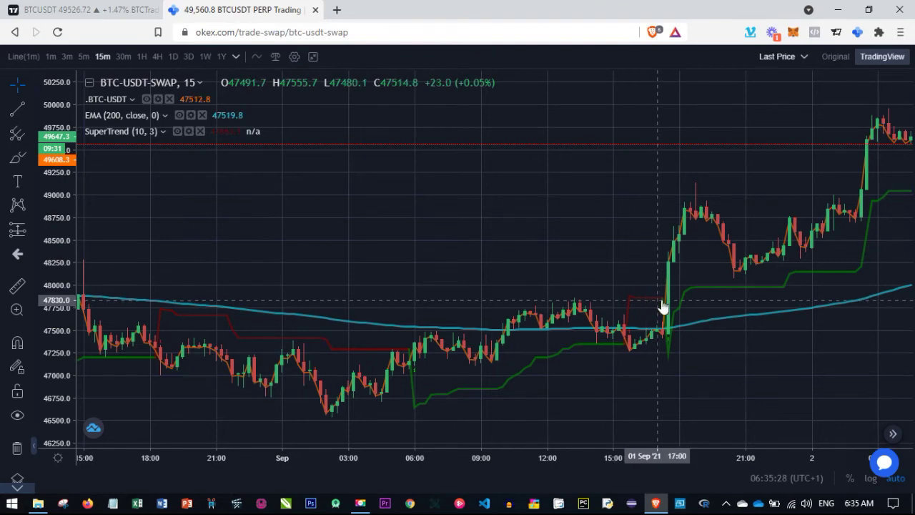
{"action": "left_click_drag", "start_coordinate": [680, 309], "coordinate": [510, 309]}
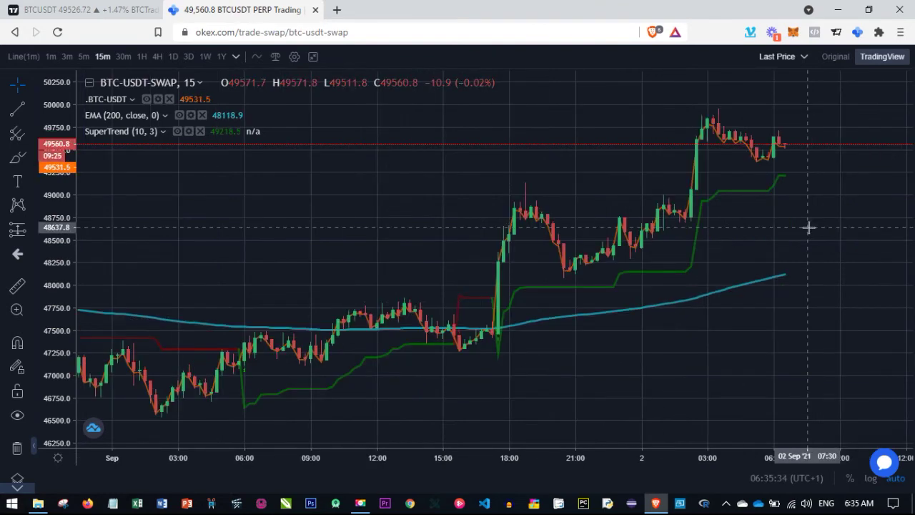